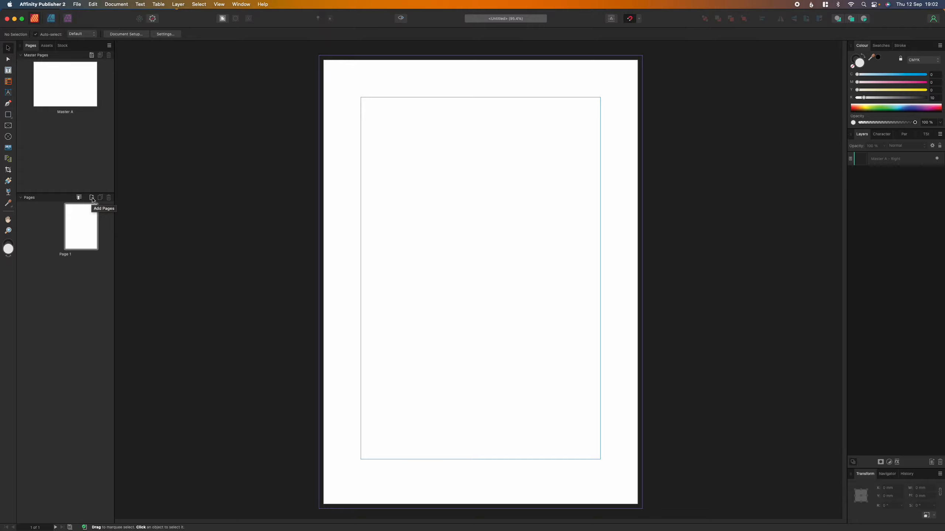
Insert 2 pages after Page 1 using Master A, creating the Pages 2,3 spread.
{"action": "left_click", "coordinate": [92, 198]}
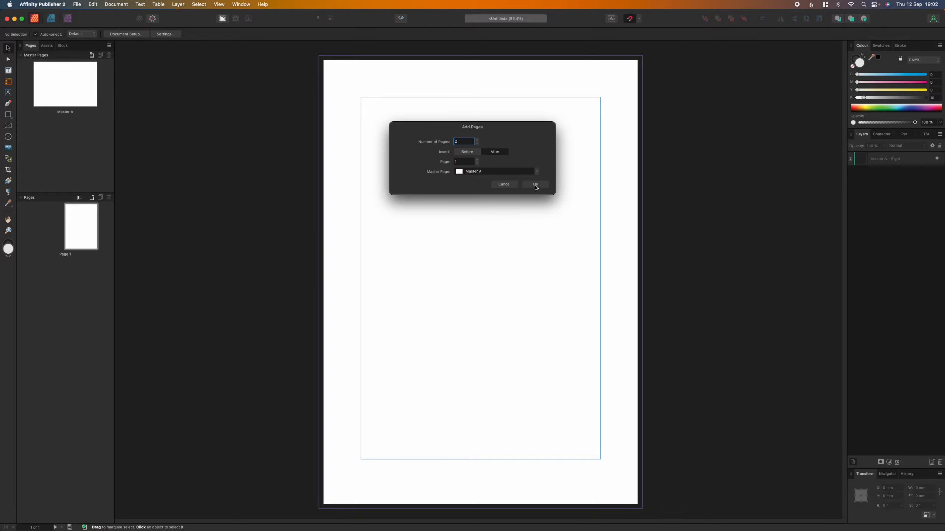
{"action": "left_click", "coordinate": [535, 185]}
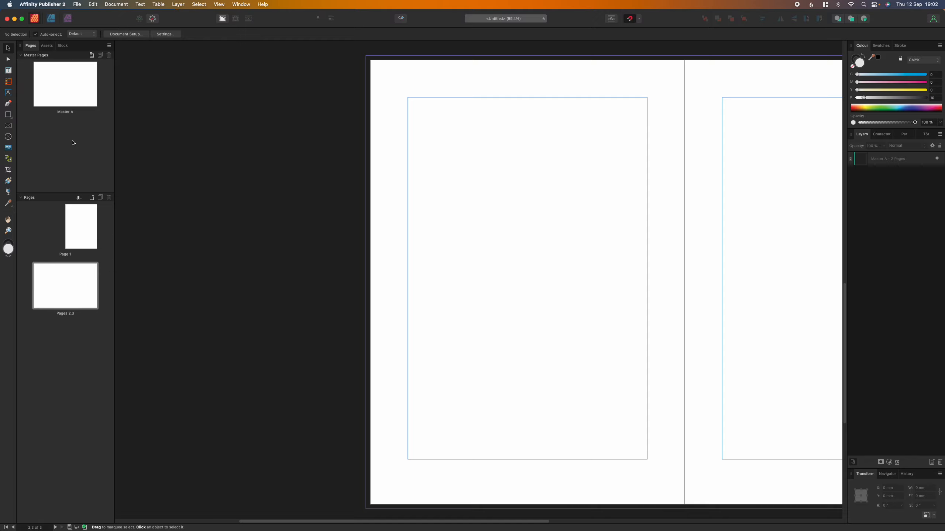
{"action": "left_click", "coordinate": [20, 56]}
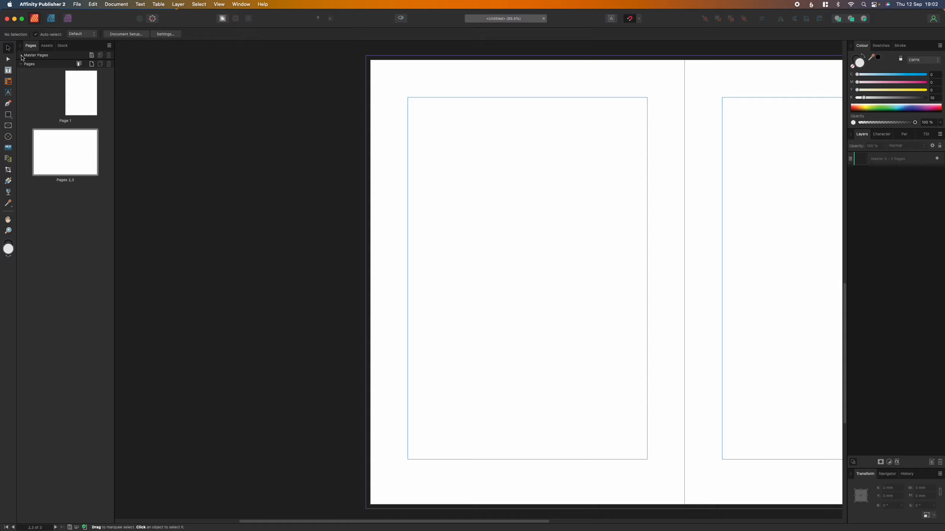
{"action": "left_click", "coordinate": [21, 56]}
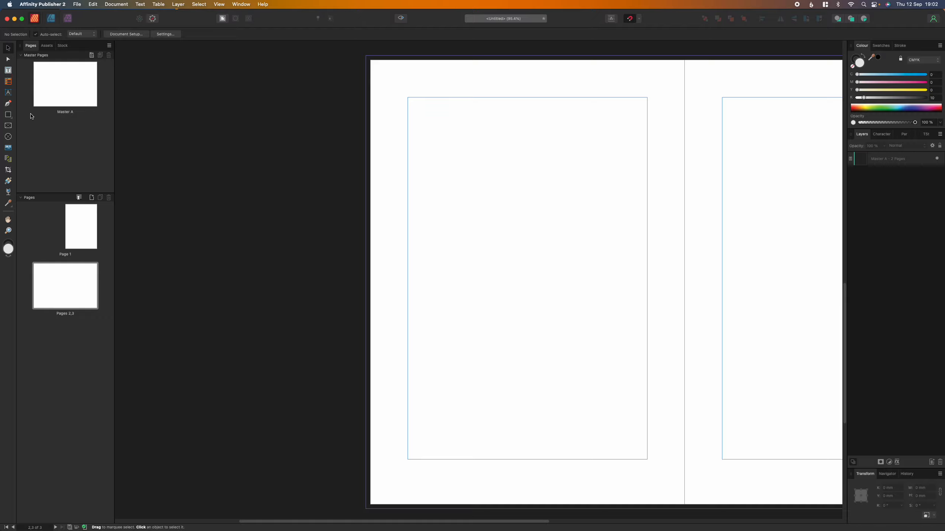
Open Master A for editing and bring up its Guides settings from the View menu.
{"action": "double_click", "coordinate": [69, 103]}
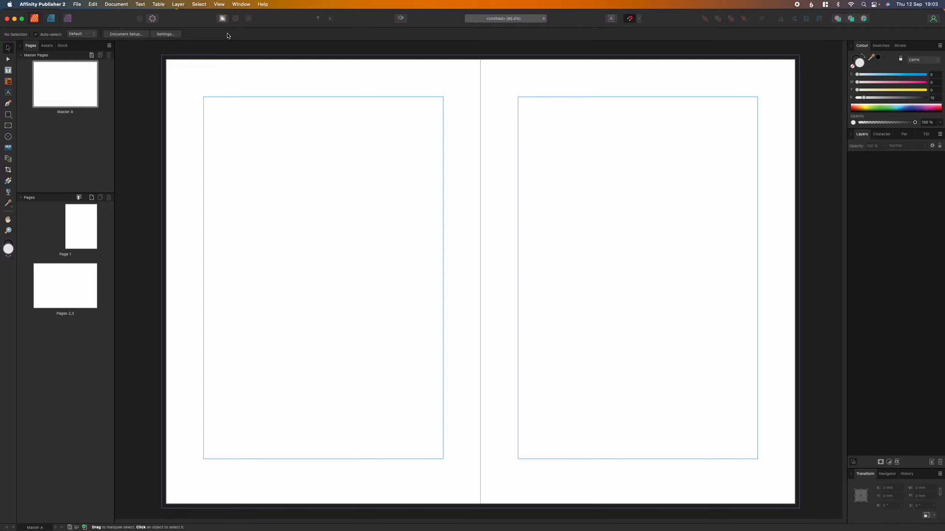
{"action": "left_click", "coordinate": [222, 5]}
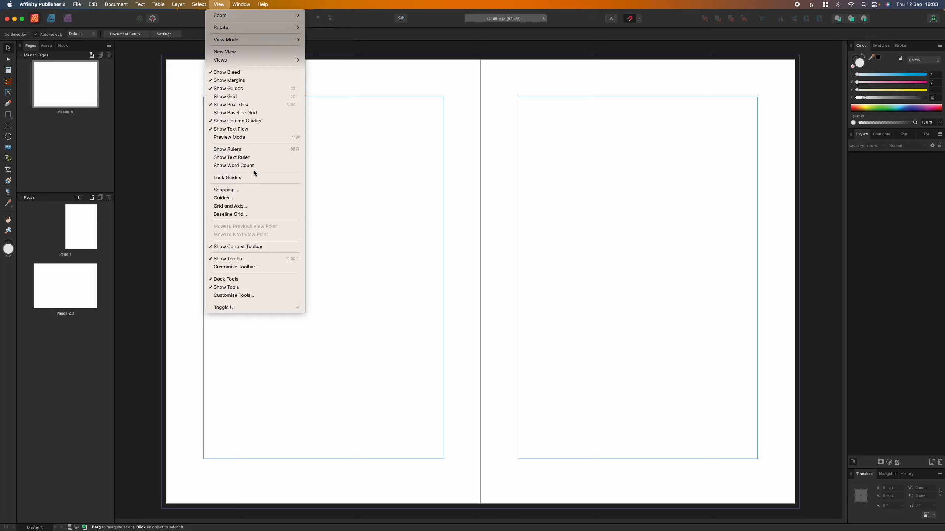
{"action": "left_click", "coordinate": [256, 197]}
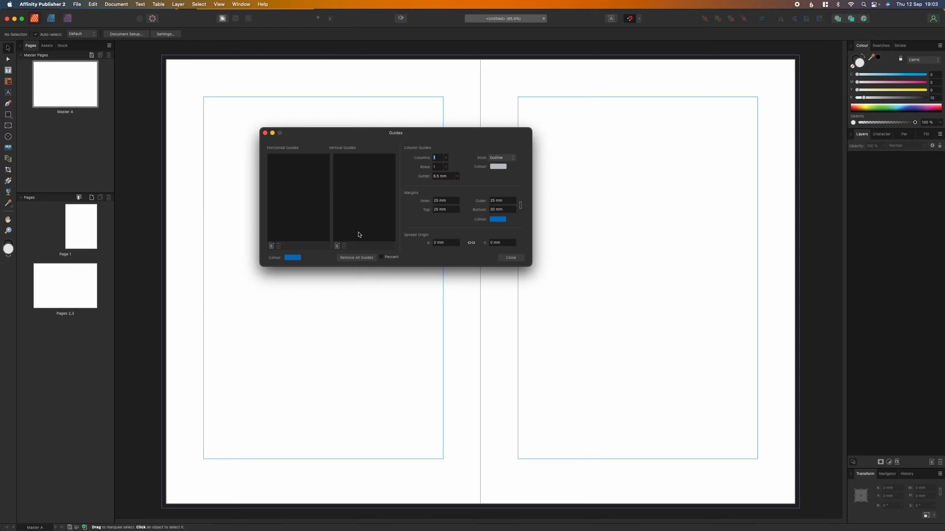
Keep the column guides in Outline style and change their colour to bright red.
{"action": "left_click", "coordinate": [506, 156]}
{"action": "left_click", "coordinate": [504, 154]}
{"action": "left_click", "coordinate": [503, 160]}
{"action": "left_click", "coordinate": [502, 166]}
{"action": "left_click", "coordinate": [501, 168]}
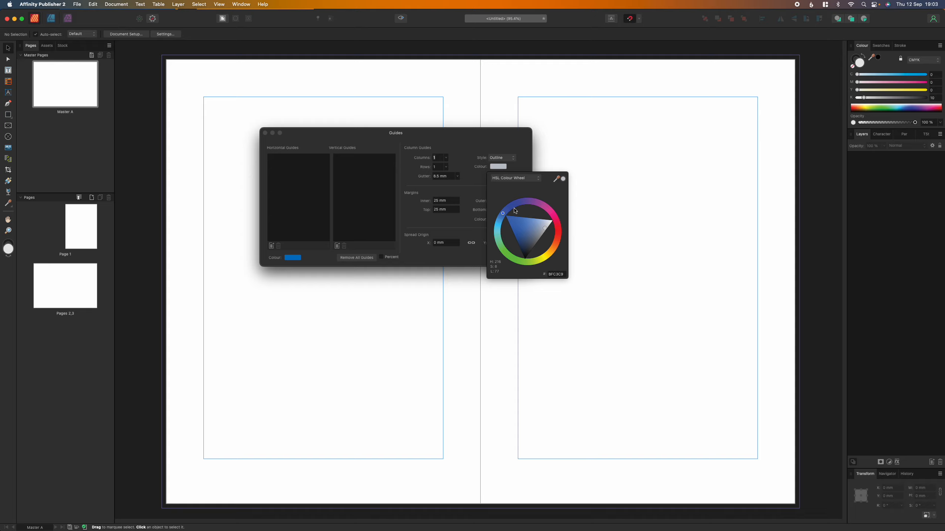
{"action": "left_click", "coordinate": [558, 233]}
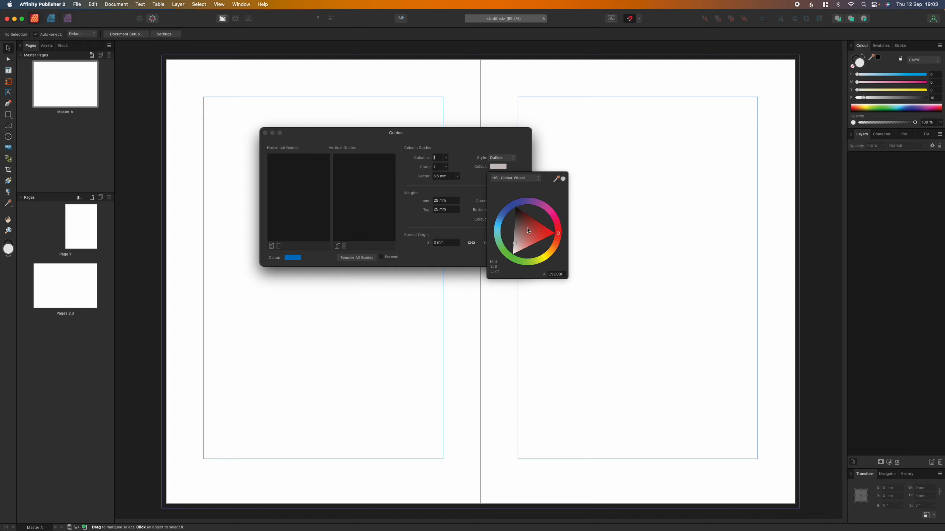
{"action": "left_click", "coordinate": [534, 232]}
{"action": "left_click_drag", "start_coordinate": [534, 233], "coordinate": [547, 232]}
{"action": "left_click", "coordinate": [503, 138]}
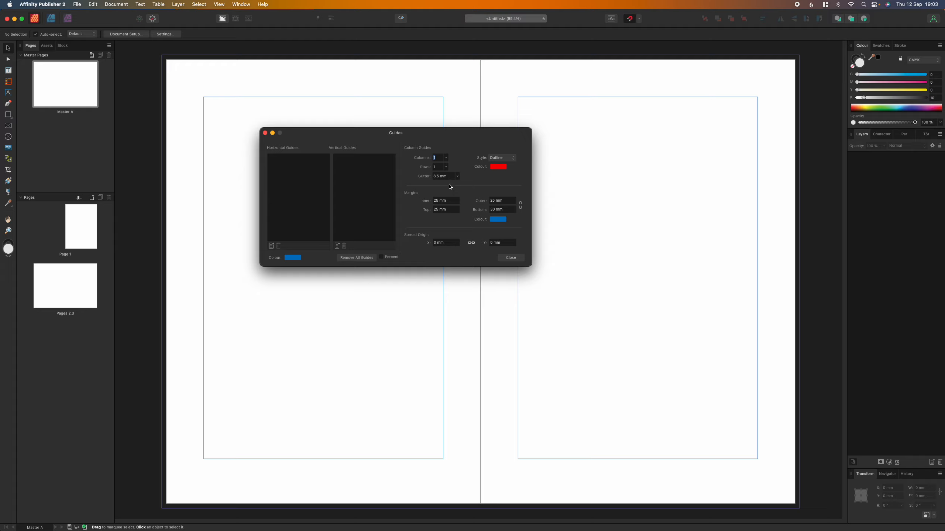
{"action": "left_click", "coordinate": [435, 157]}
Set the Master A guide grid to 12 columns and 12 rows.
{"action": "type", "text": "12"}
{"action": "key", "text": "Return"}
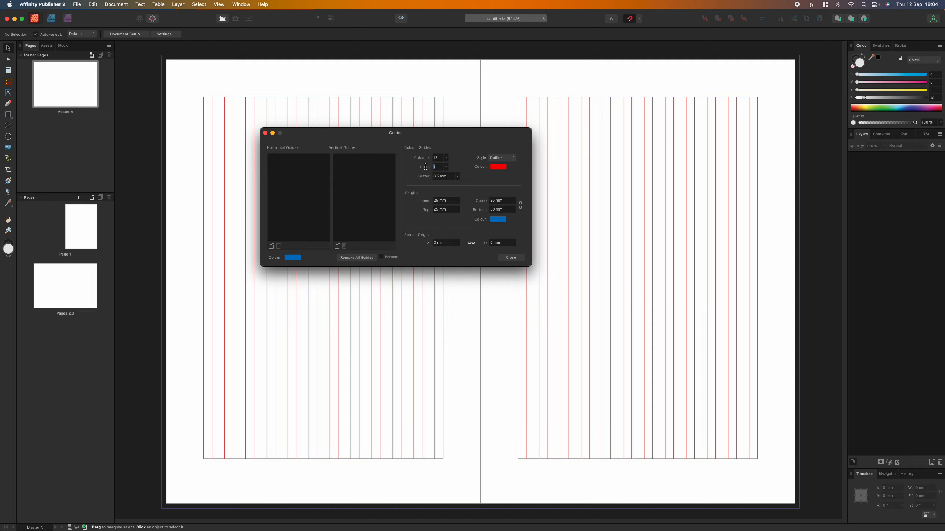
{"action": "left_click", "coordinate": [434, 167]}
{"action": "type", "text": "12"}
{"action": "key", "text": "Tab"}
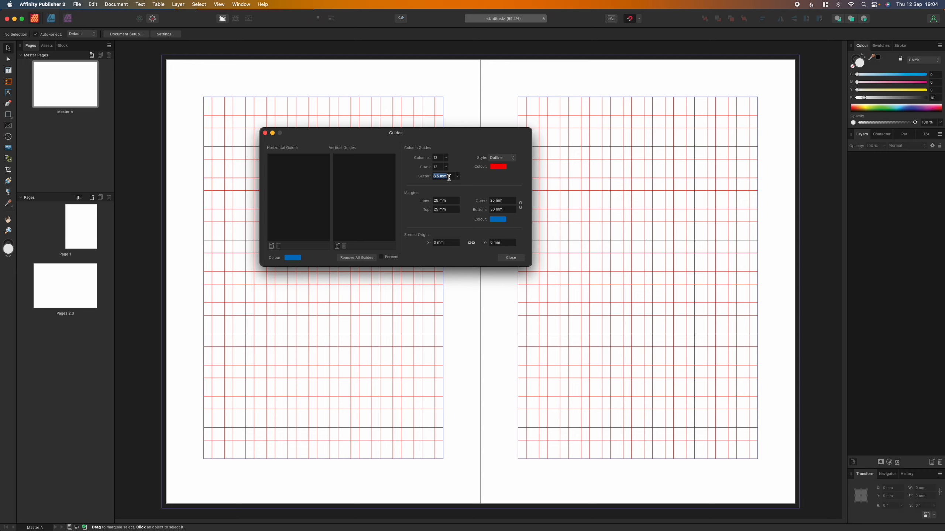
Enter a 3 mm gutter and 8 mm for the inner, top, outer and bottom margins.
{"action": "type", "text": "3"}
{"action": "left_click", "coordinate": [440, 167]}
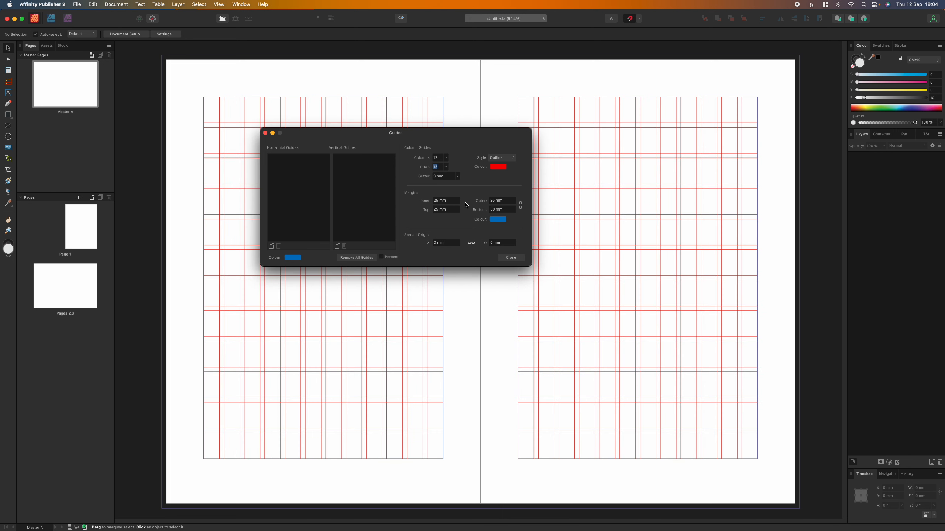
{"action": "left_click", "coordinate": [443, 202]}
{"action": "type", "text": "8"}
{"action": "left_click", "coordinate": [454, 210]}
{"action": "type", "text": "8"}
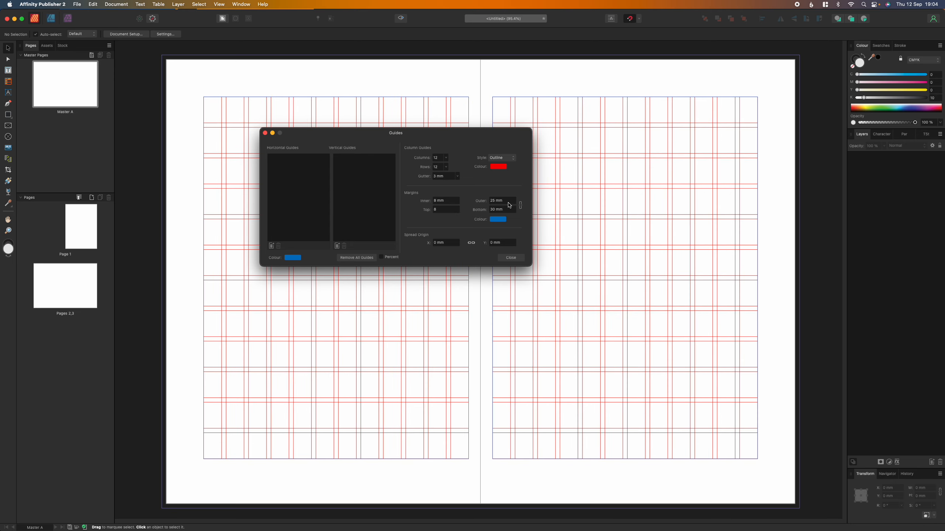
{"action": "left_click", "coordinate": [508, 201]}
{"action": "type", "text": "8"}
{"action": "left_click", "coordinate": [505, 211]}
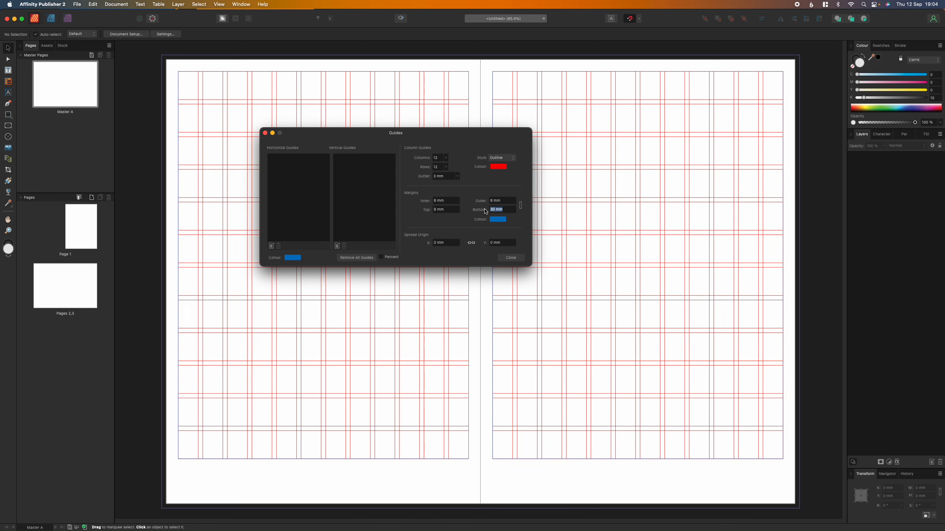
{"action": "type", "text": "8"}
{"action": "left_click", "coordinate": [454, 202]}
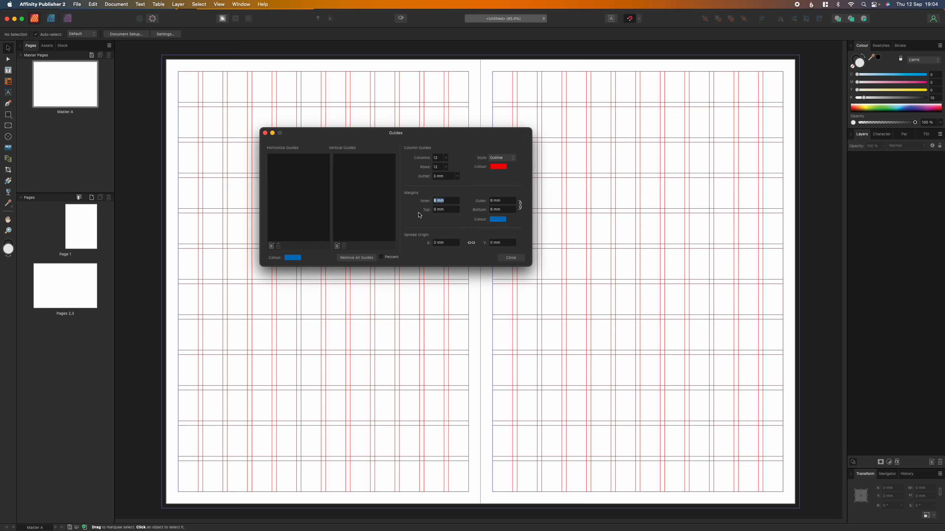
Close the Guides dialog to keep the 12×12 red grid on Master A.
{"action": "left_click", "coordinate": [510, 258]}
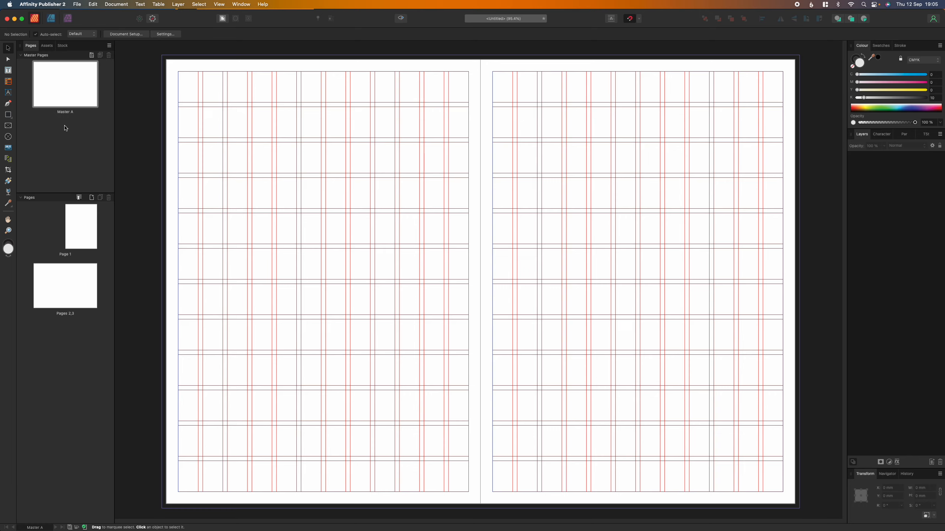
Check the grid on Page 1 and Pages 2,3, then add a Master A Pages 4,5 spread after Page 3.
{"action": "double_click", "coordinate": [85, 224]}
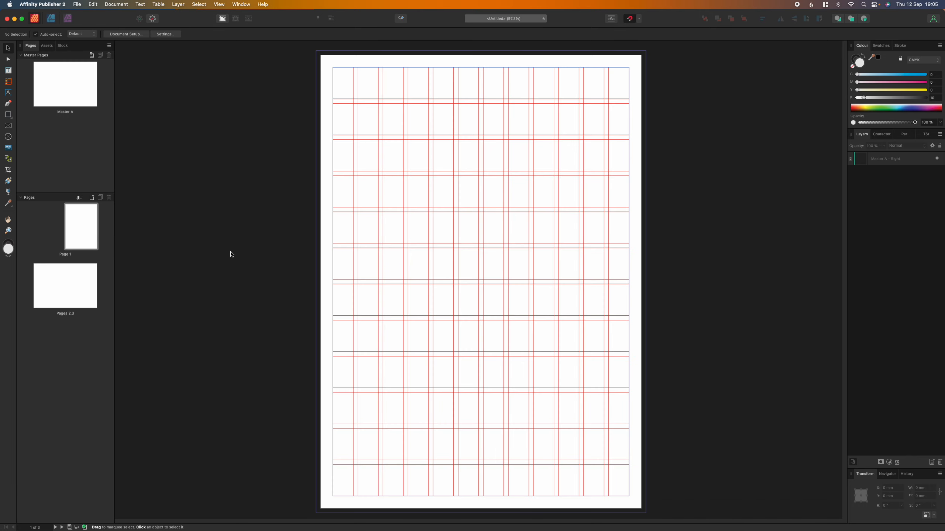
{"action": "double_click", "coordinate": [77, 280]}
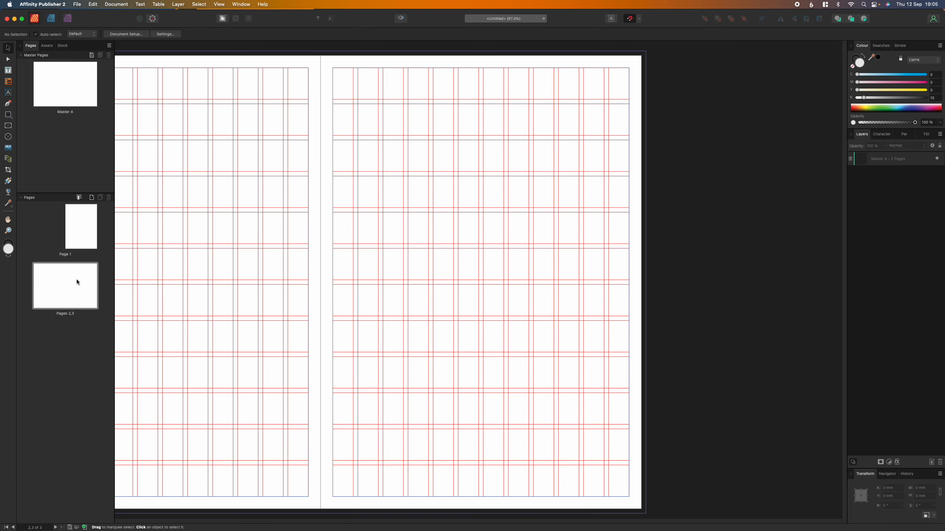
{"action": "left_click", "coordinate": [92, 199]}
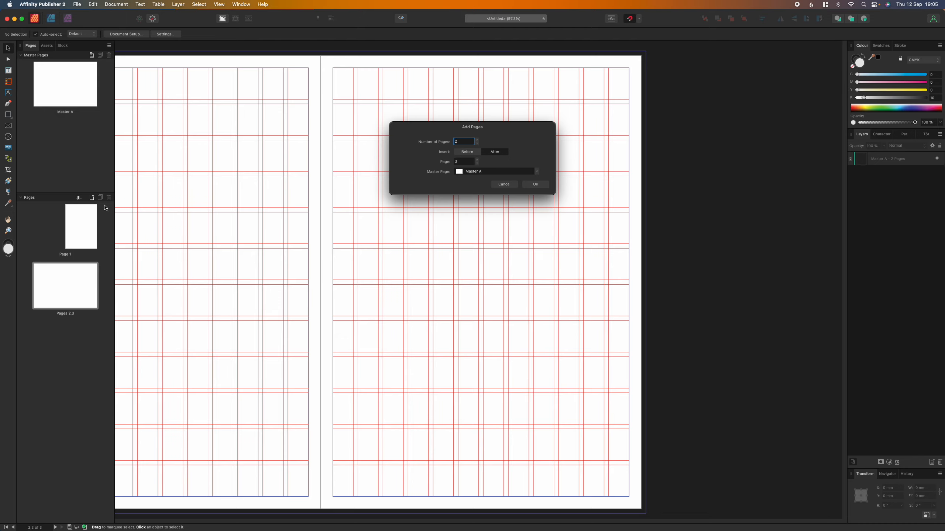
{"action": "left_click", "coordinate": [540, 186]}
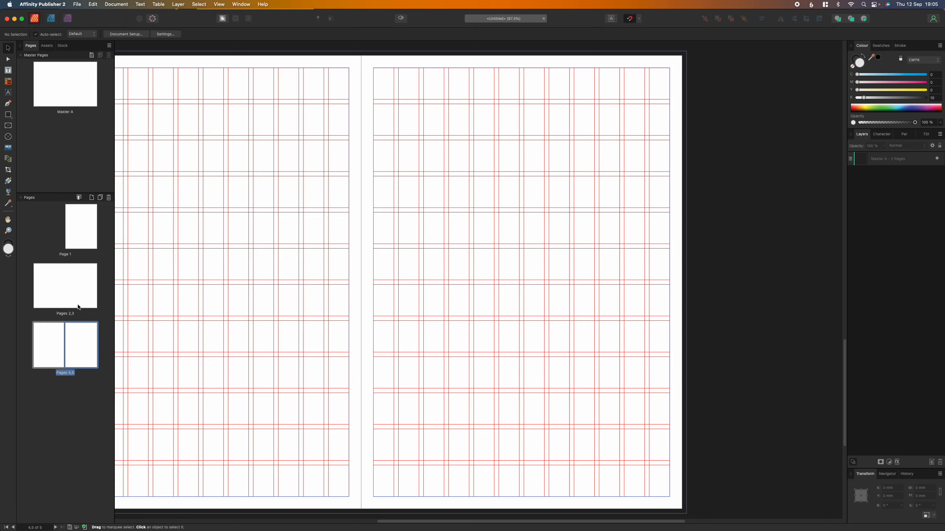
{"action": "left_click", "coordinate": [77, 289]}
{"action": "left_click", "coordinate": [80, 236]}
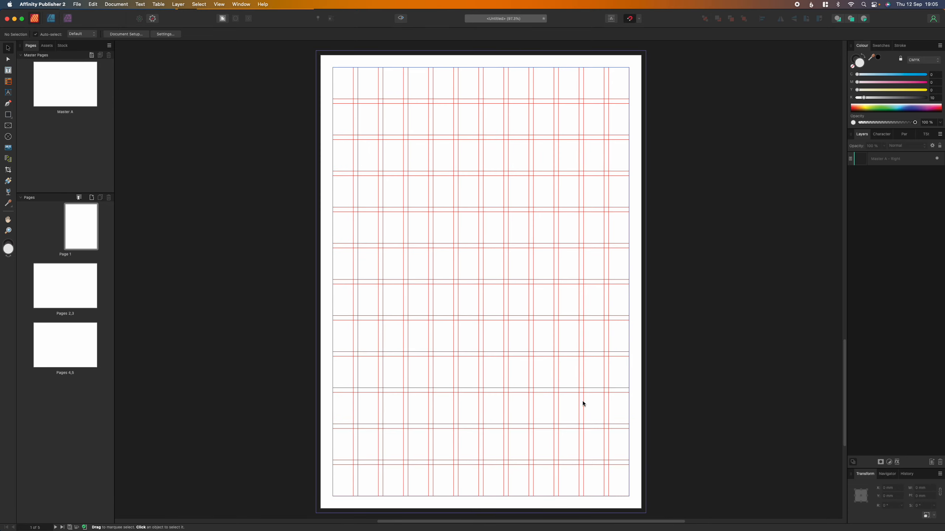